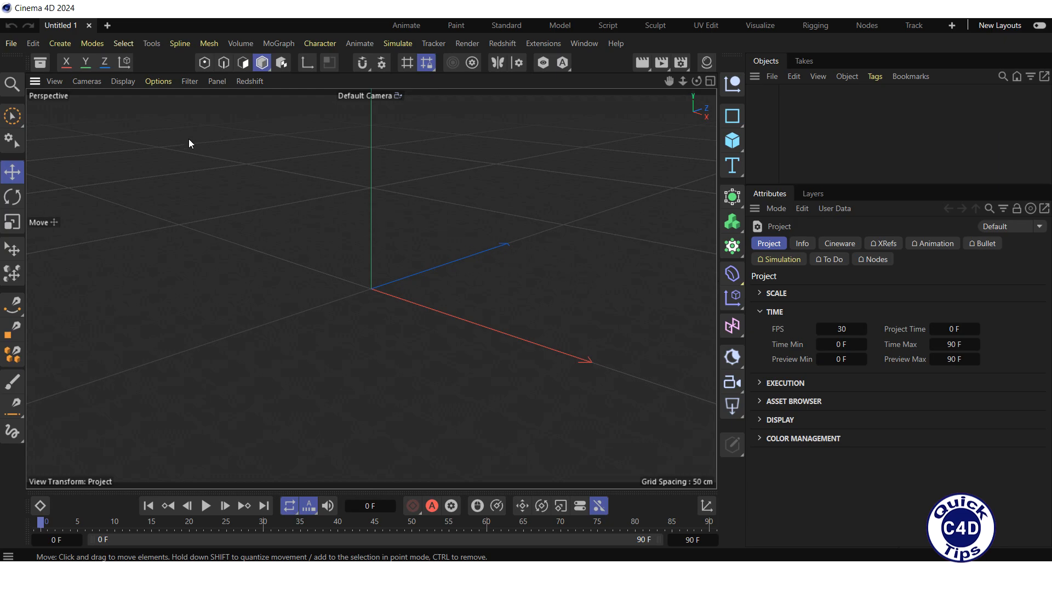
Step: Find the burned 10,8 cm candle model in the asset library by searching for "candle" and add it to the scene
left_click(40, 62)
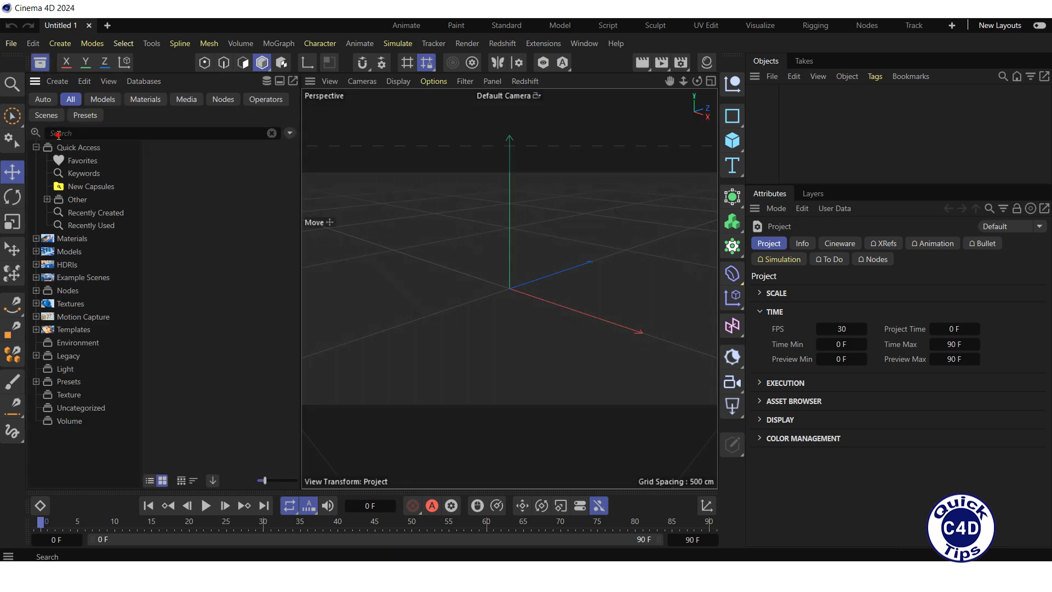
left_click(58, 133)
type("cand")
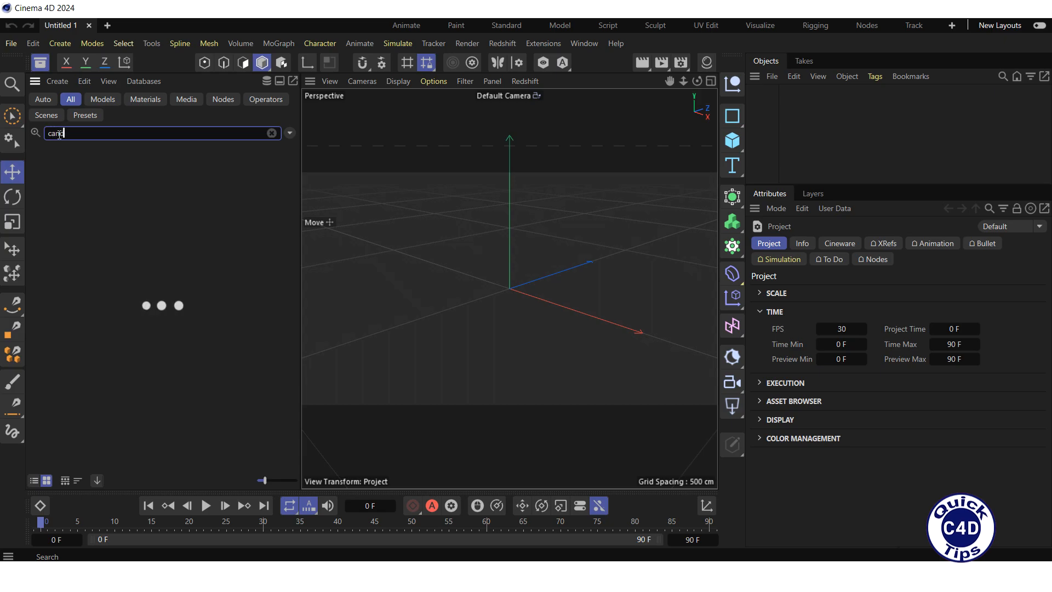
type("le")
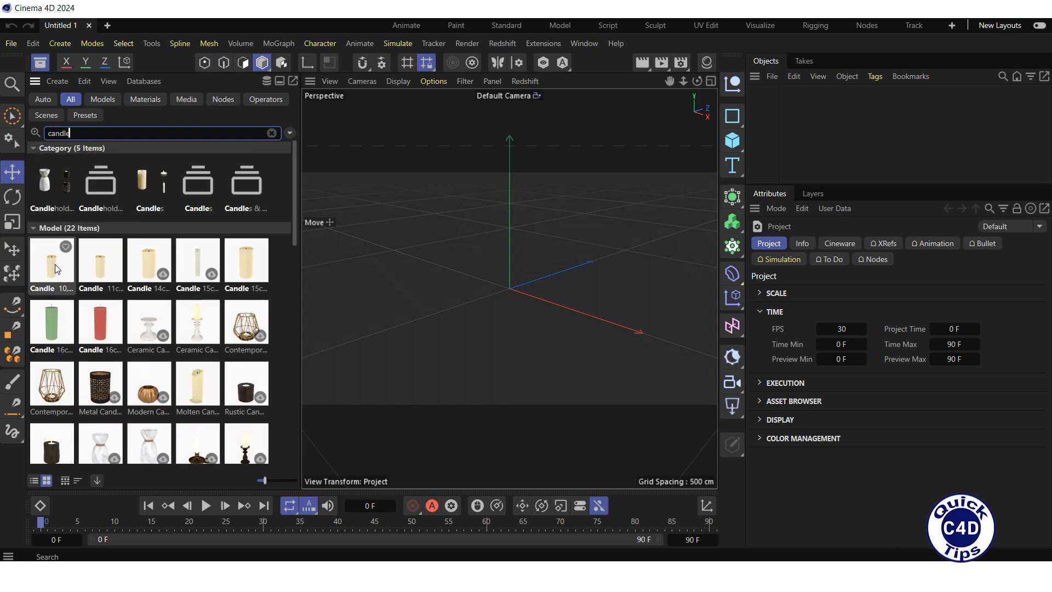
mouse_move(50, 274)
left_mouse_down()
mouse_move(387, 322)
mouse_move(508, 325)
left_mouse_up()
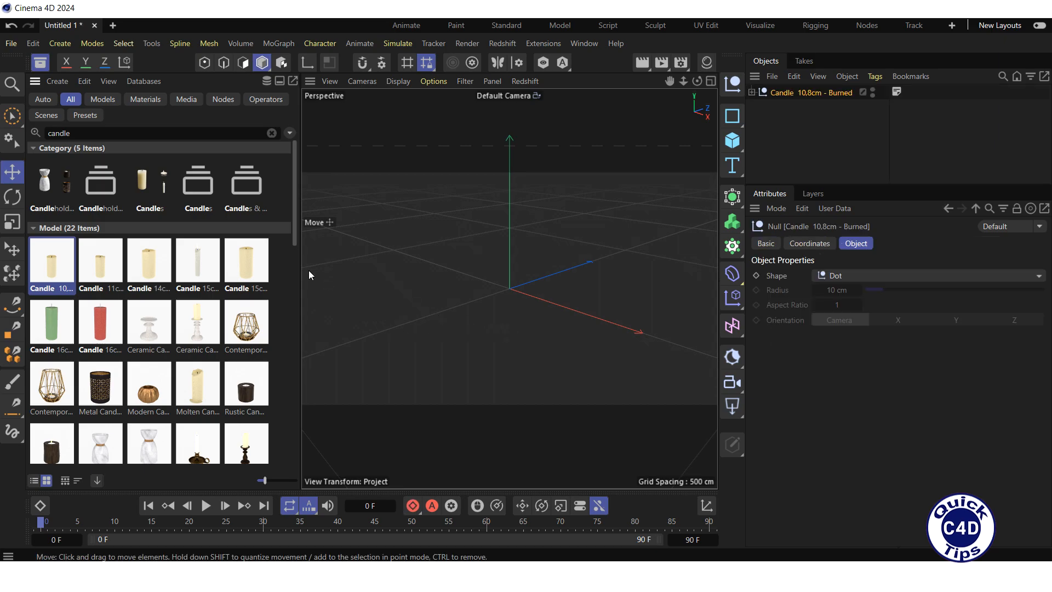
left_click(41, 64)
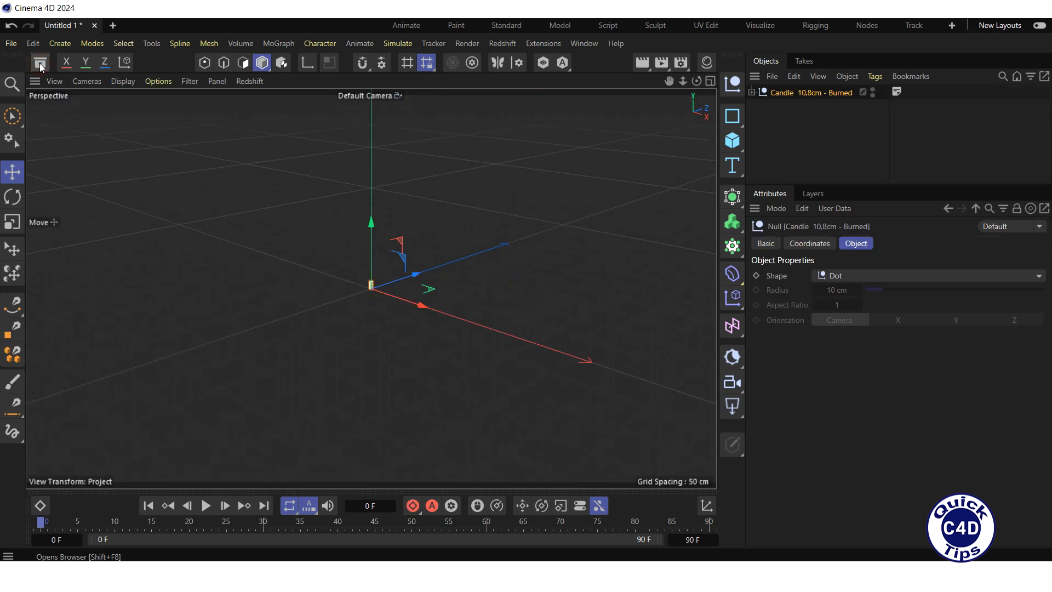
Step: Create a merged polygon copy of the candle's Wick with Connect Objects, keeping the original
left_click_drag(683, 82, 684, 122)
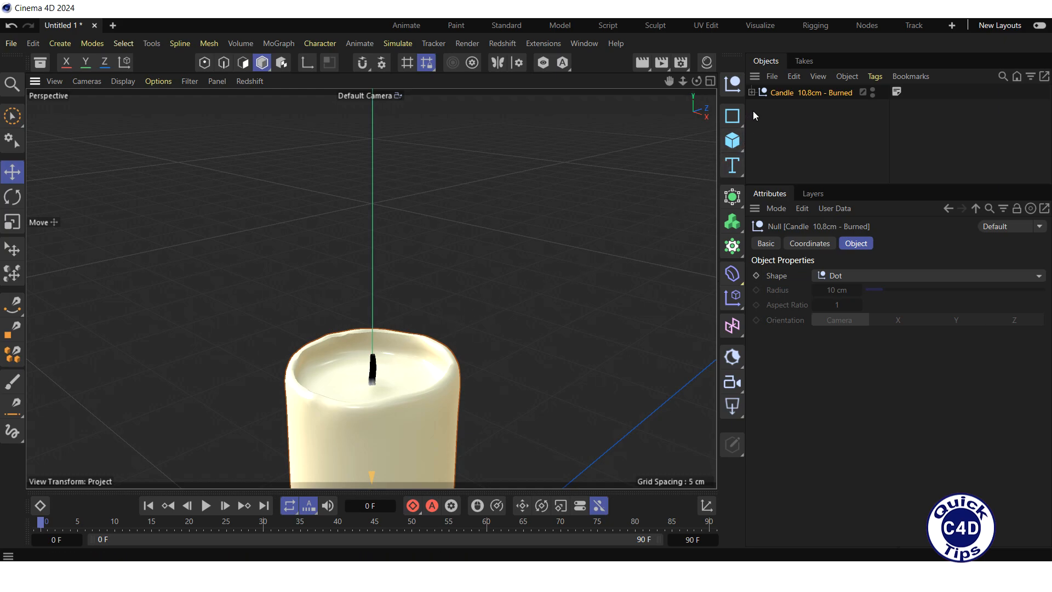
left_click(752, 92)
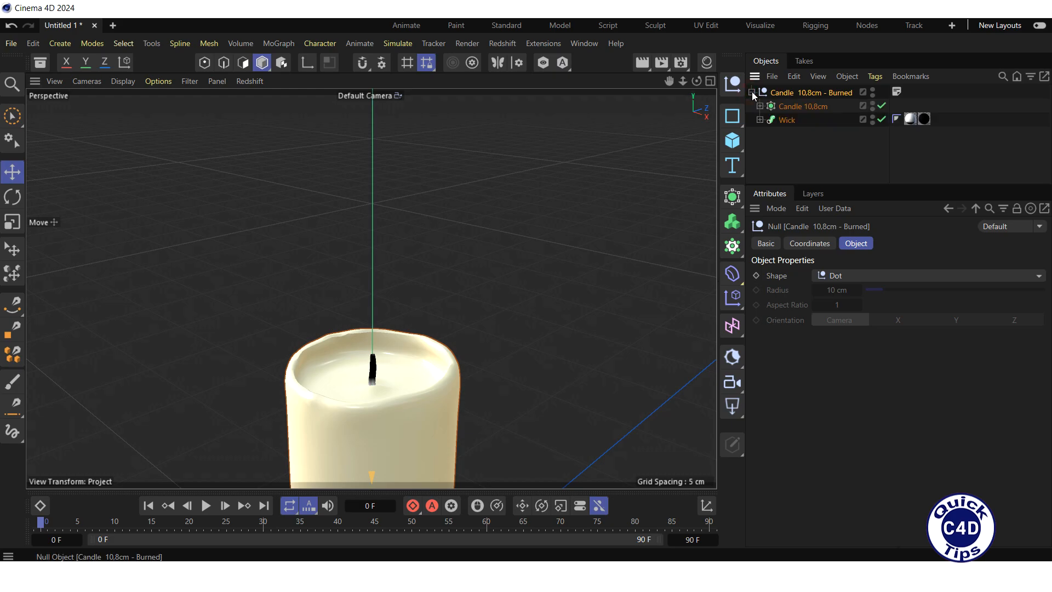
right_click(790, 120)
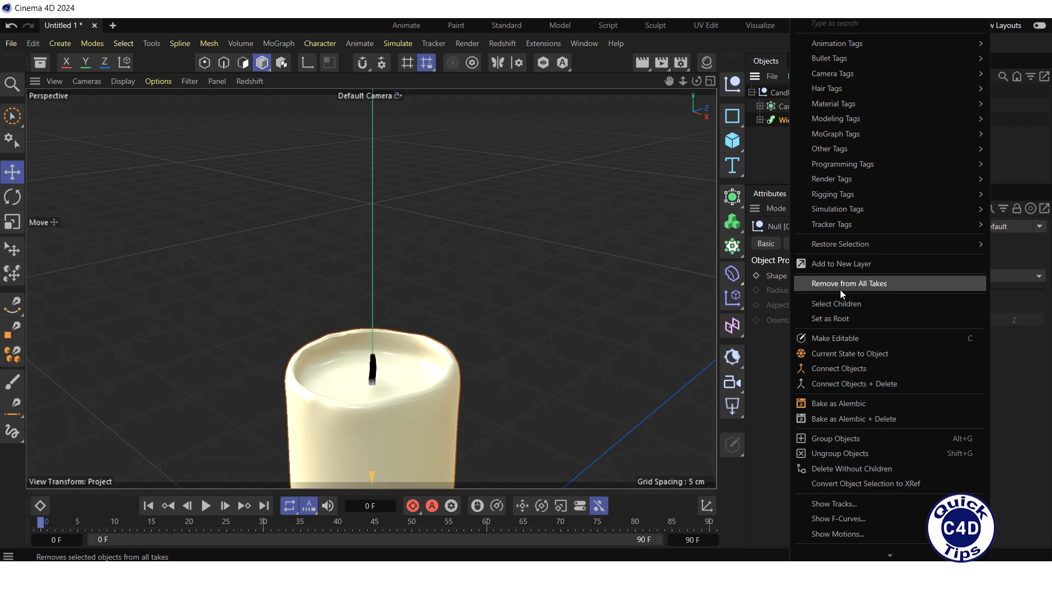
left_click(837, 369)
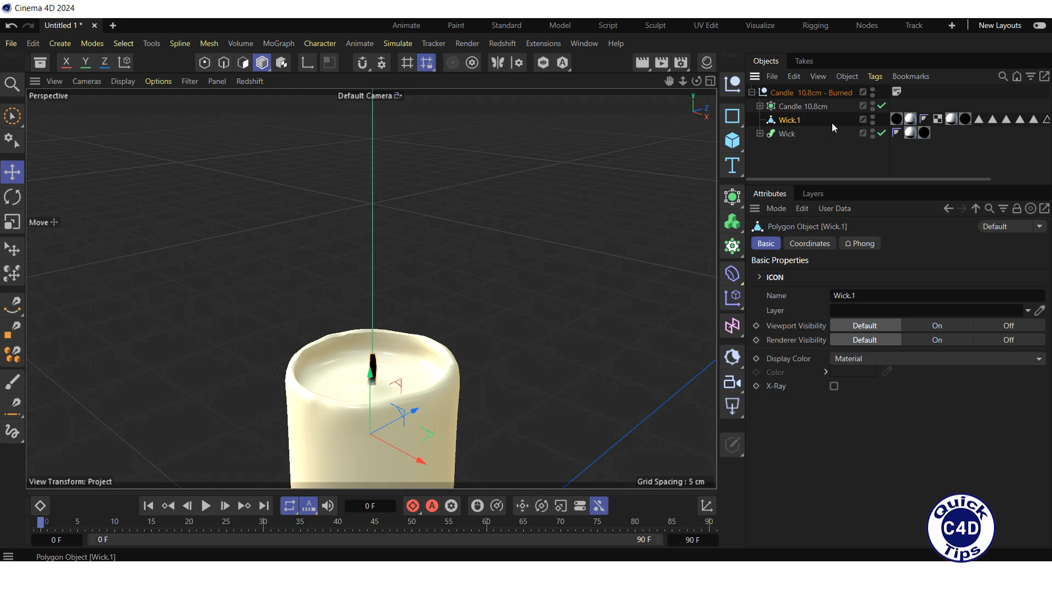
Step: Hide the candle body and original wick in the viewport, and delete all points of Wick.1 below its tip using Rectangle Selection
left_click(873, 104)
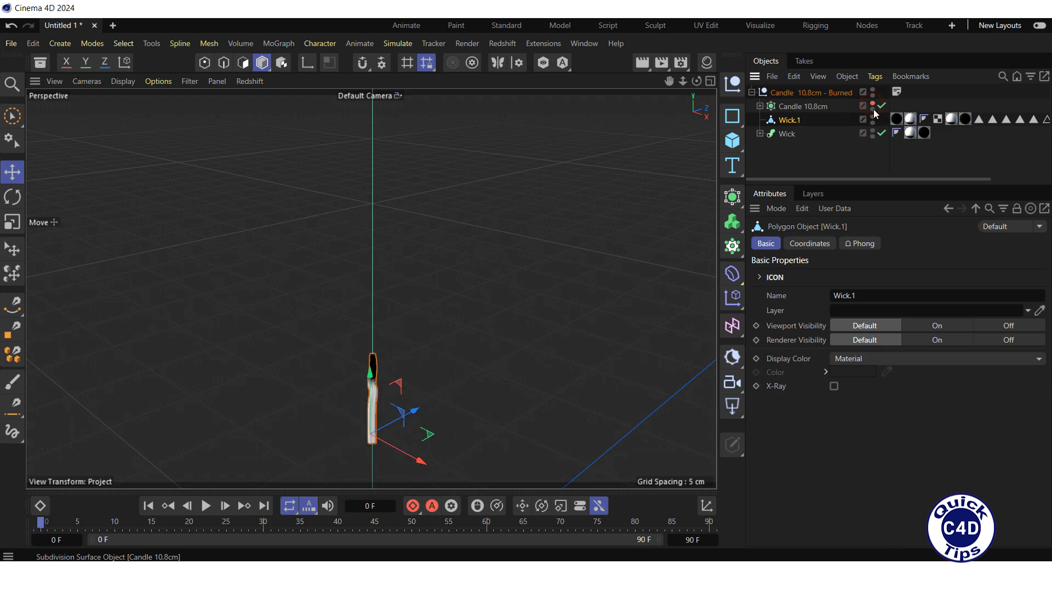
left_click(873, 131)
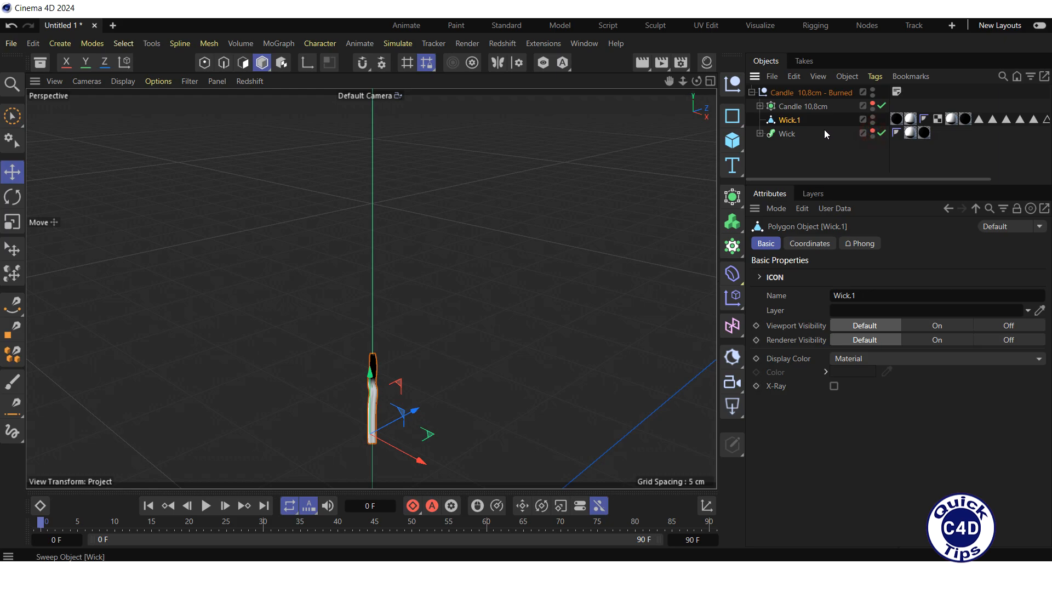
left_click(790, 122)
left_click(205, 63)
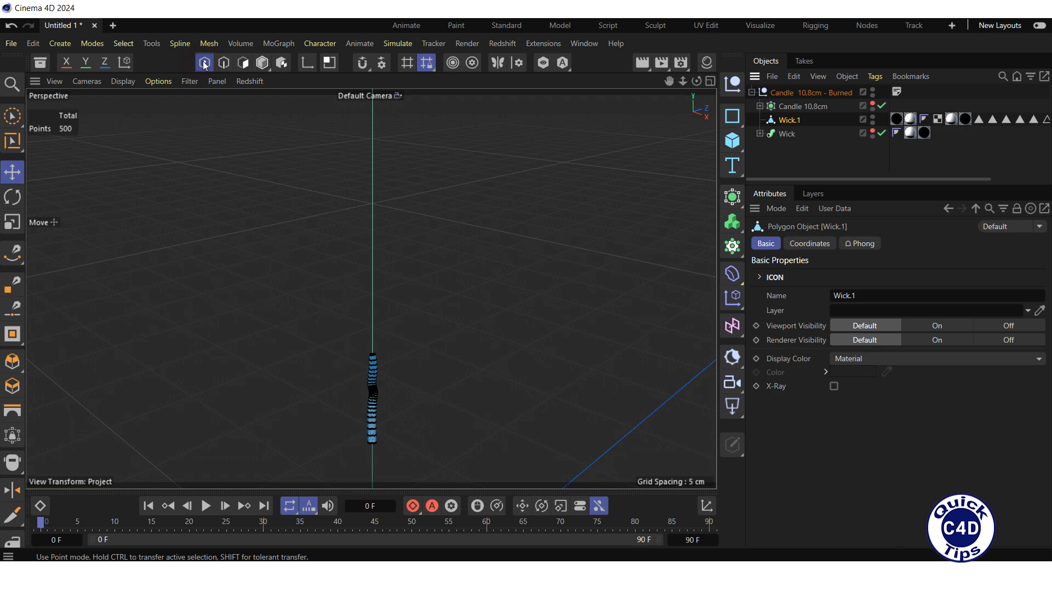
left_click(17, 119)
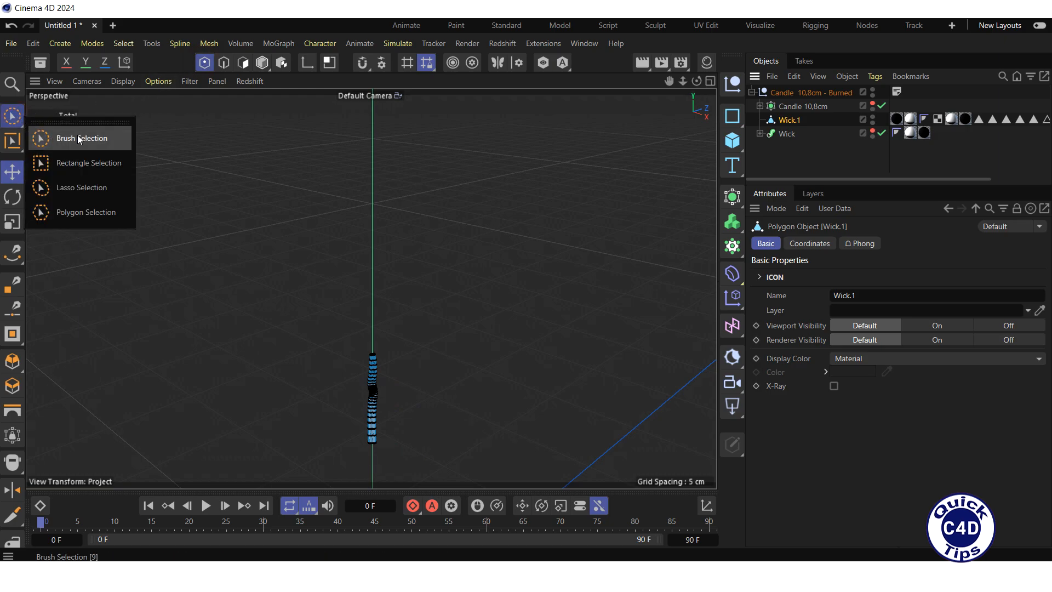
left_click(71, 169)
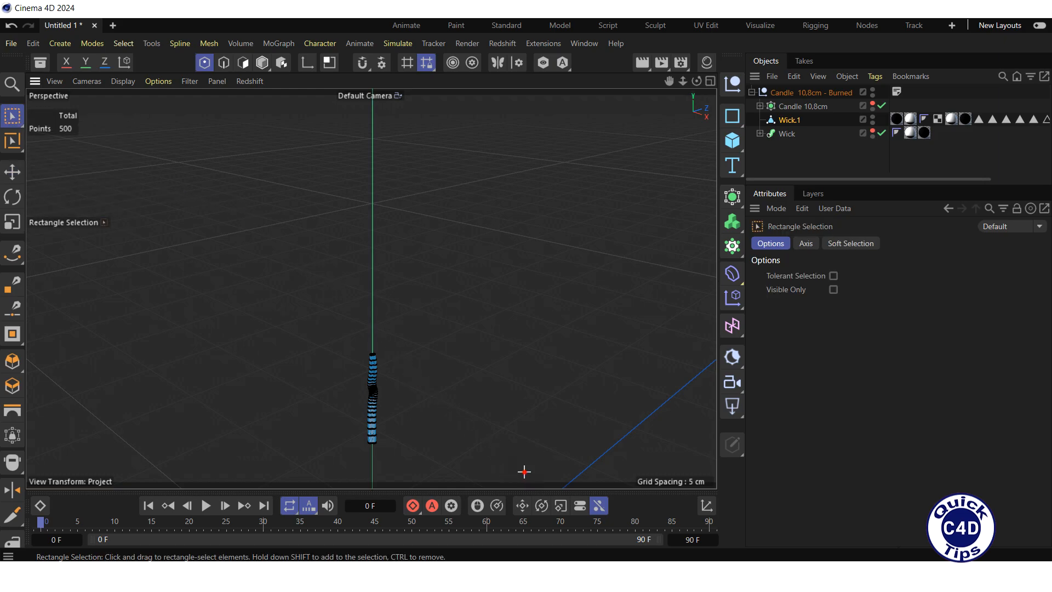
left_click_drag(524, 471, 300, 366)
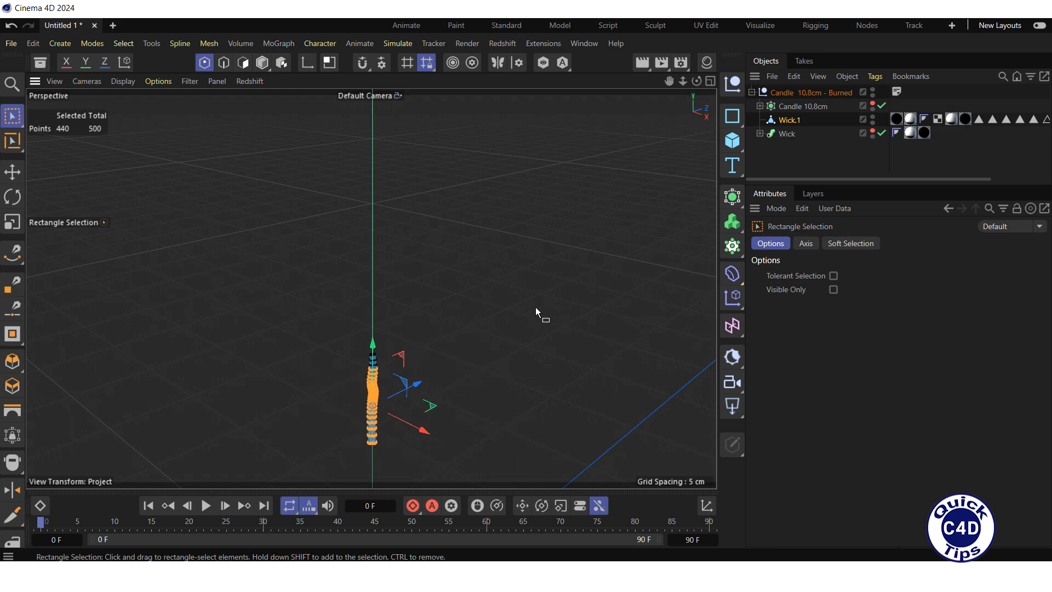
key("Delete")
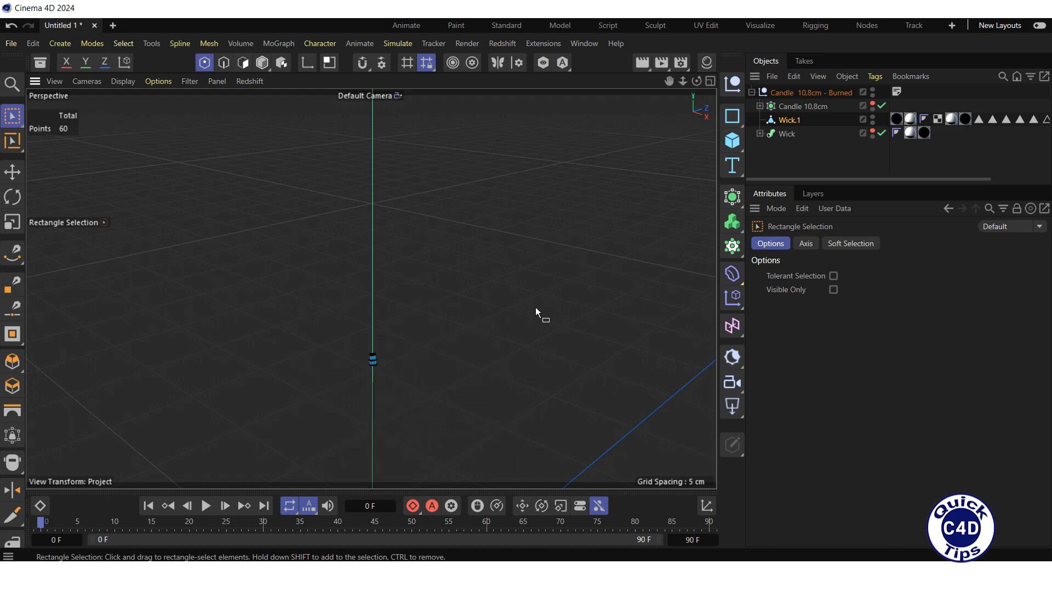
Step: Rename Wick.1 to "Tip of Wick" and show the candle body and original wick in the viewport again
double_click(790, 120)
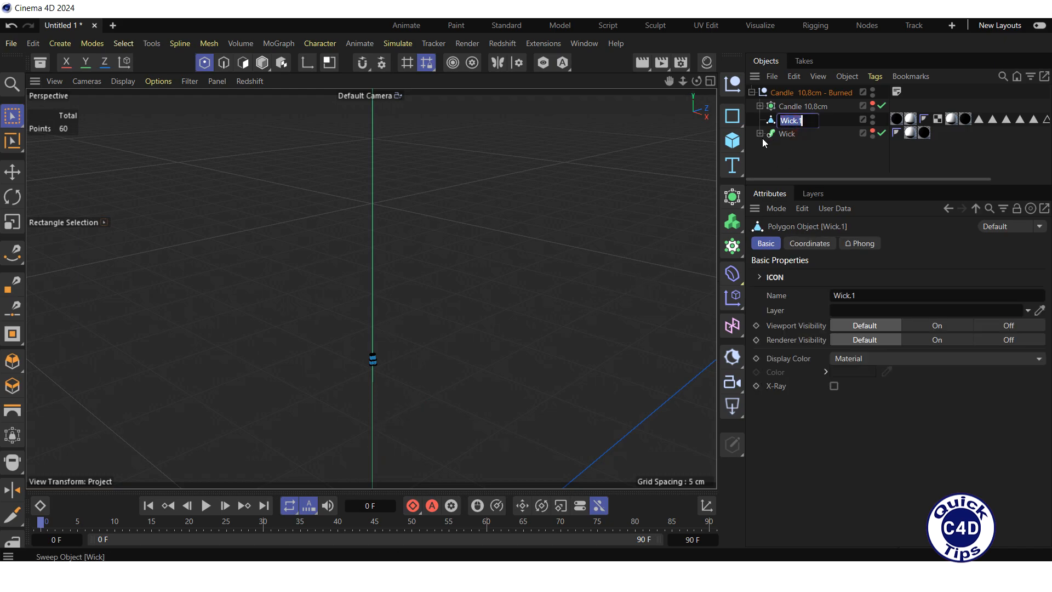
type("Tip c")
type("f Wic")
type("k")
key("Return")
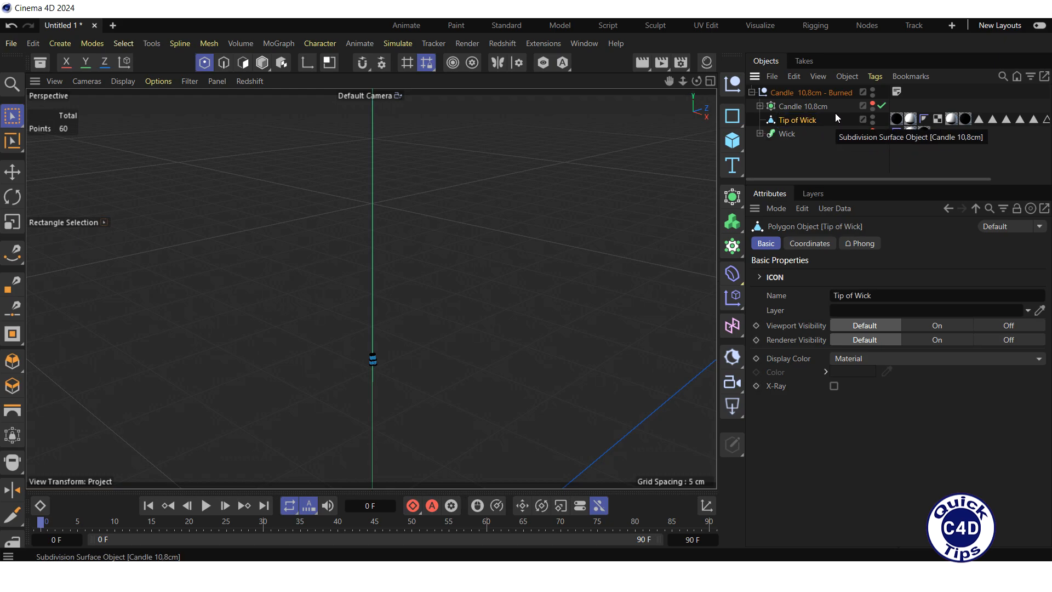
left_click(873, 103)
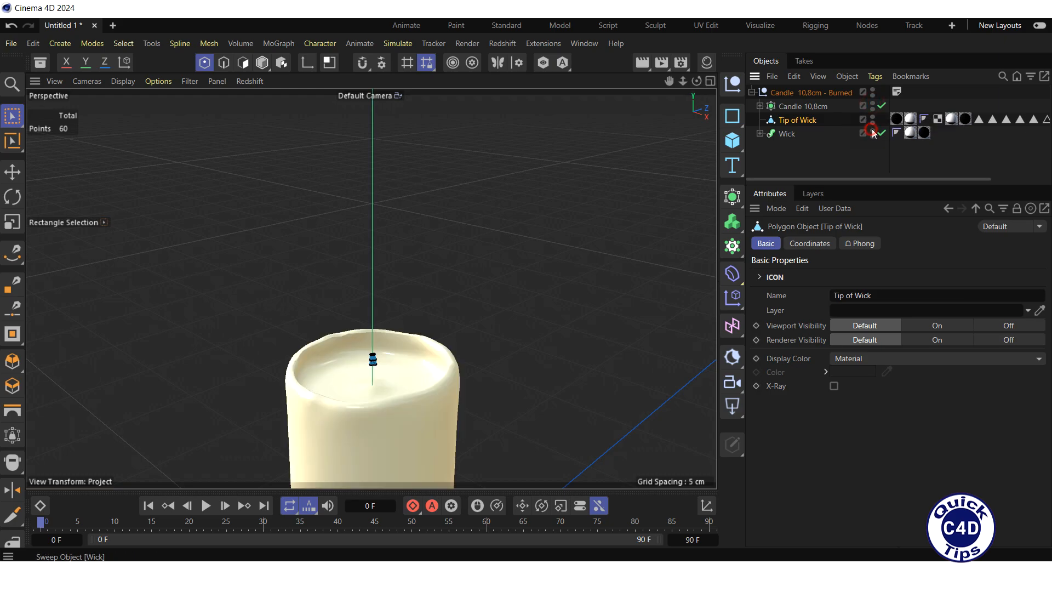
Step: Add a Pyro Emitter simulation tag to the Tip of Wick object
right_click(803, 120)
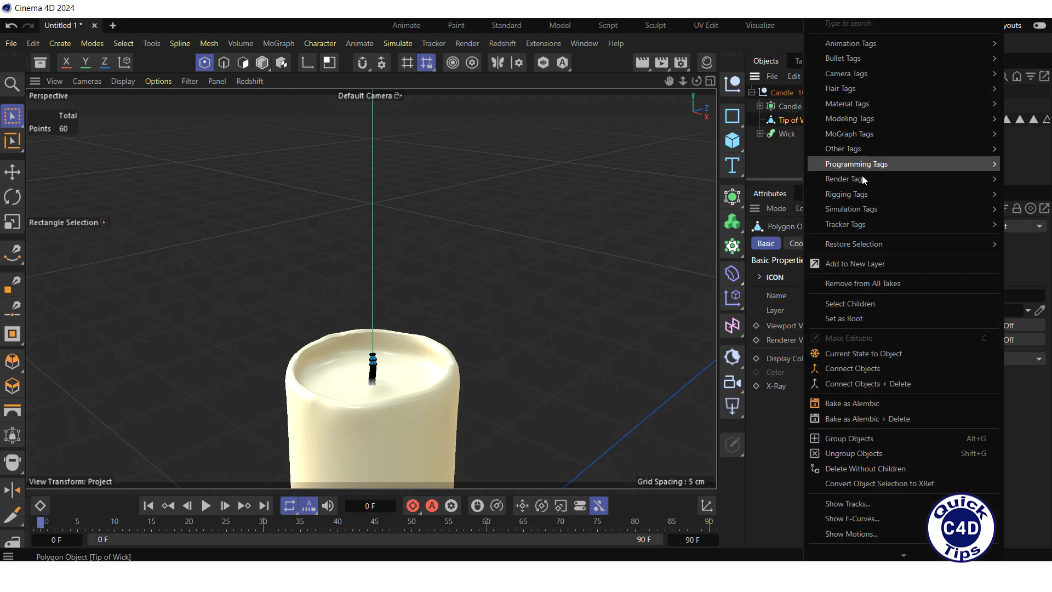
mouse_move(858, 210)
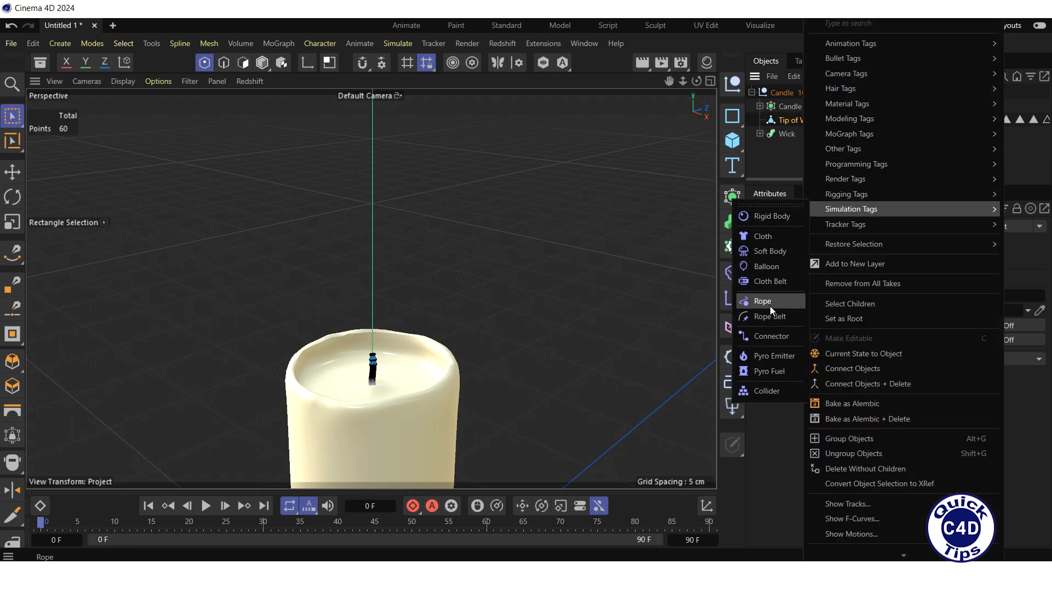
left_click(770, 355)
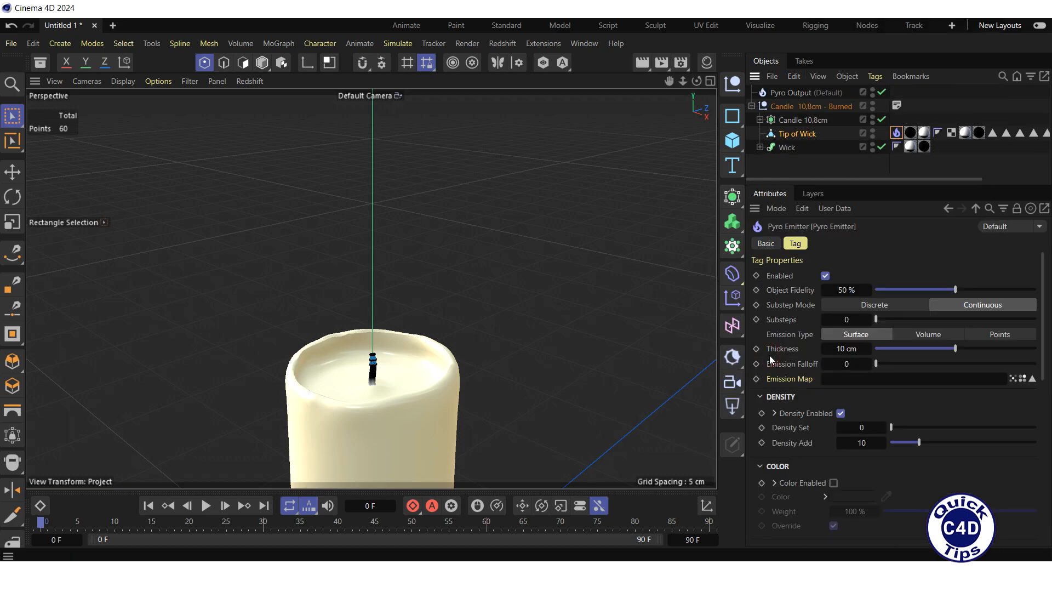
Step: Play the pyro simulation with the default emitter settings, stop it and return to the first frame
left_click(207, 509)
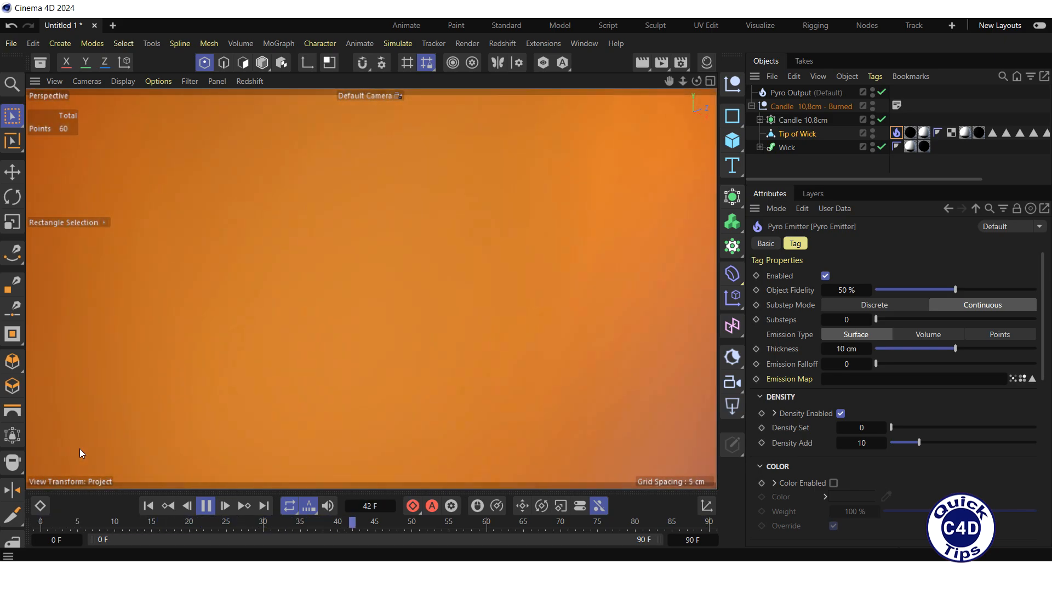
left_click(207, 506)
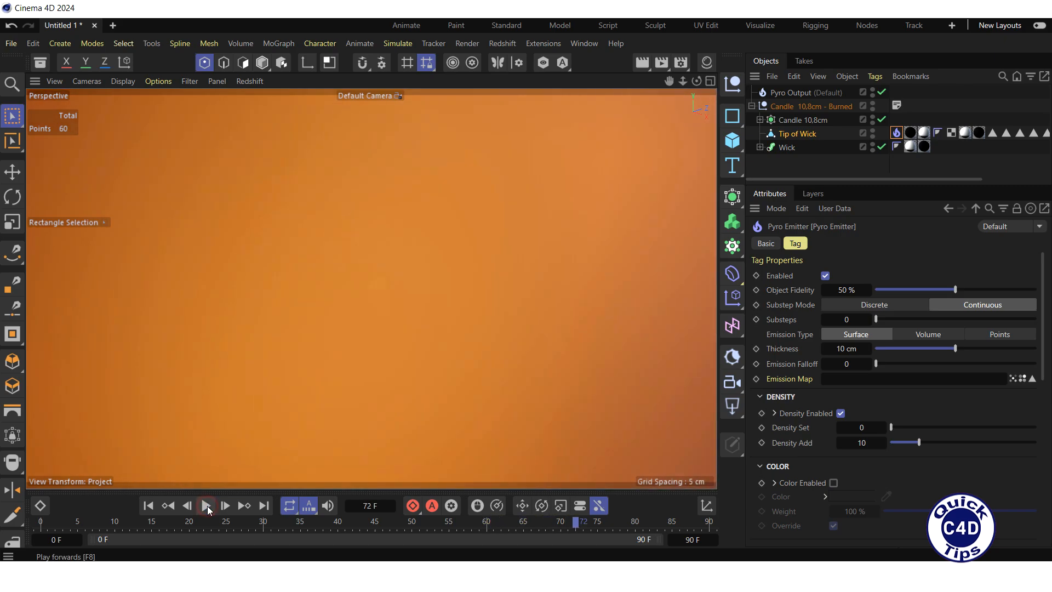
left_click(147, 507)
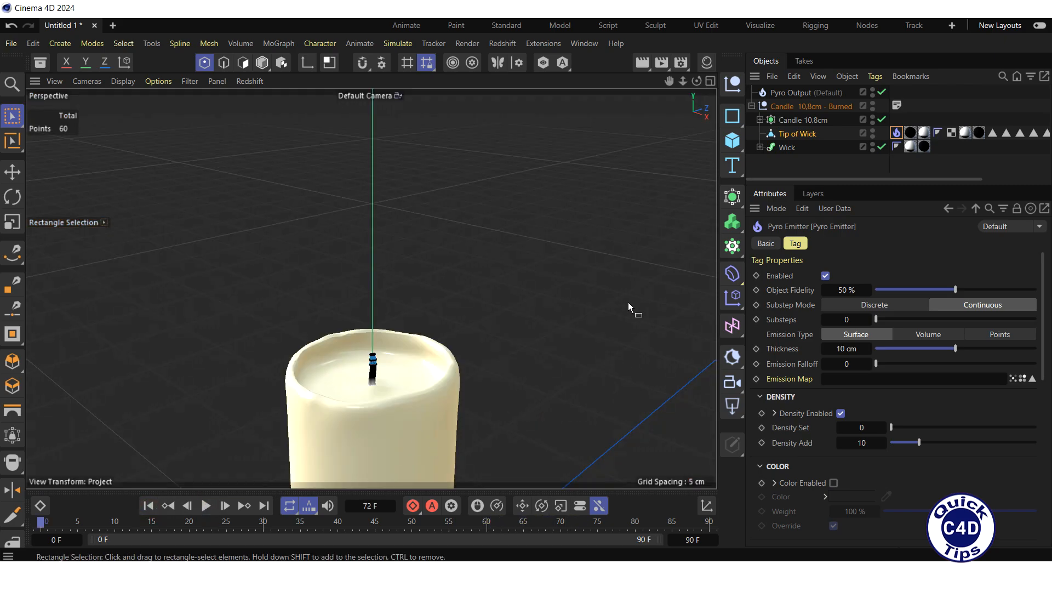
Step: Set the thickness of the Tip of Wick's Pyro Emitter to 0.3 cm
left_click(898, 134)
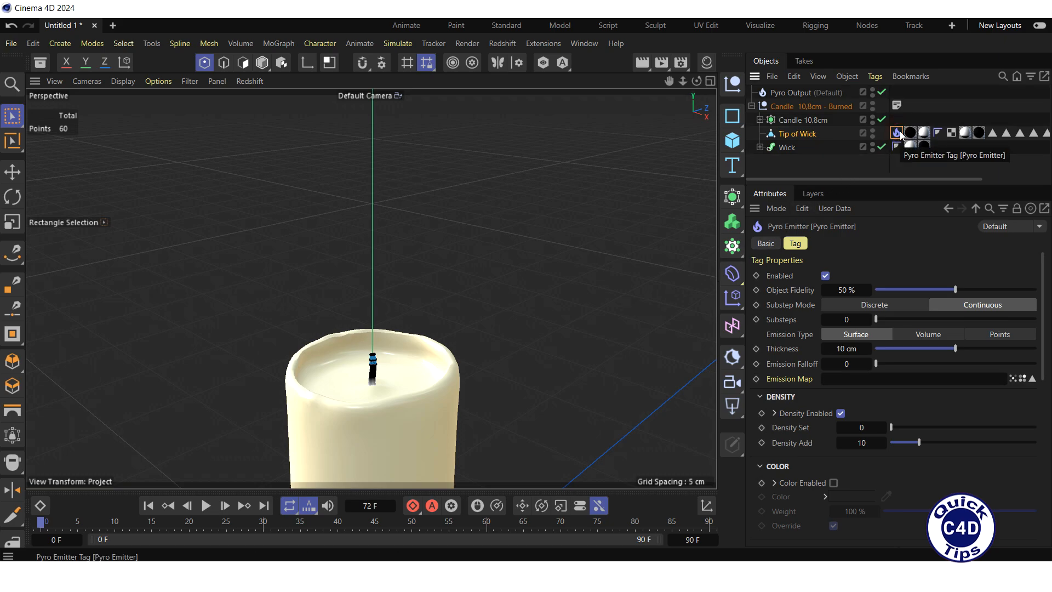
left_click(795, 244)
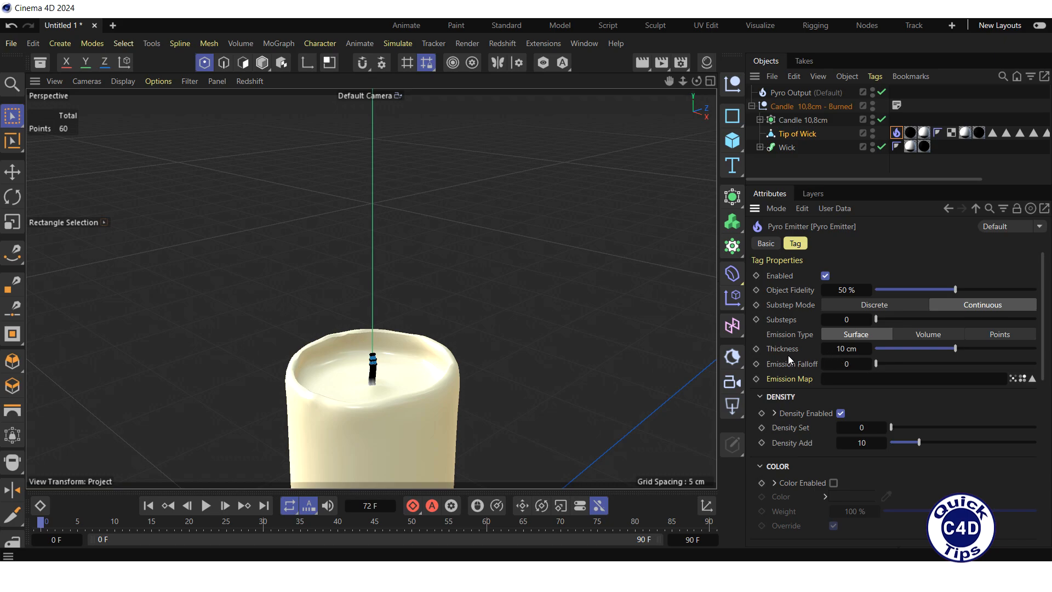
left_click(841, 350)
type("0.3")
key("Return")
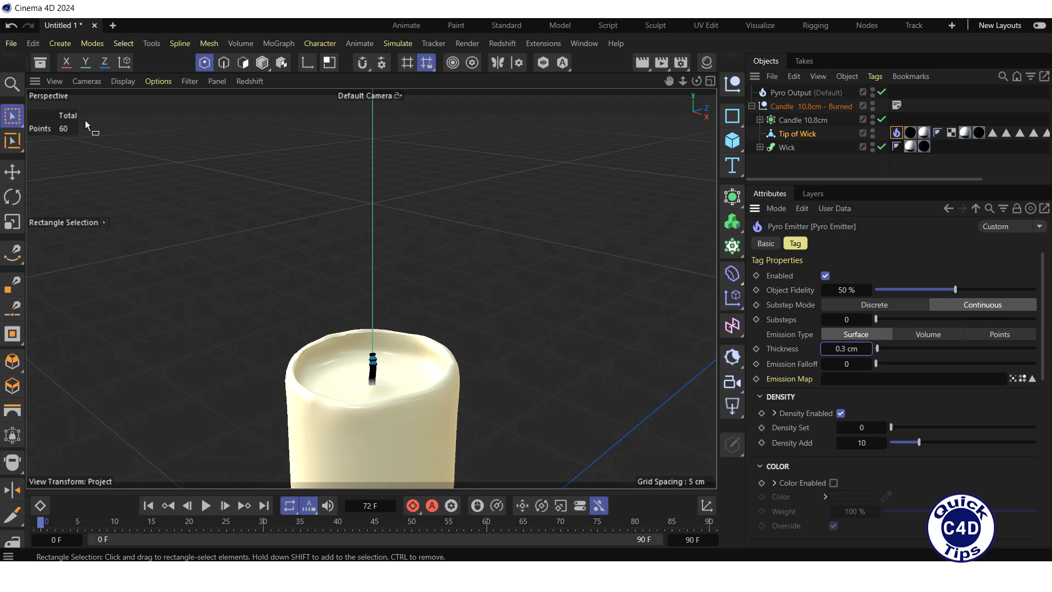
Step: Set the pyro simulation's voxel size to 0.1 cm in the project settings
left_click(34, 44)
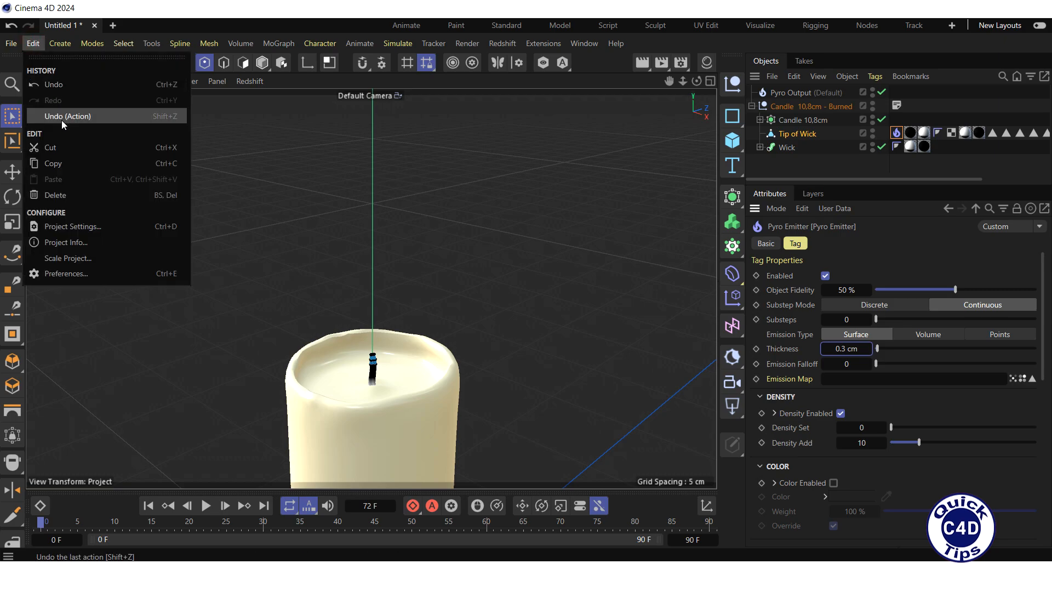
left_click(76, 228)
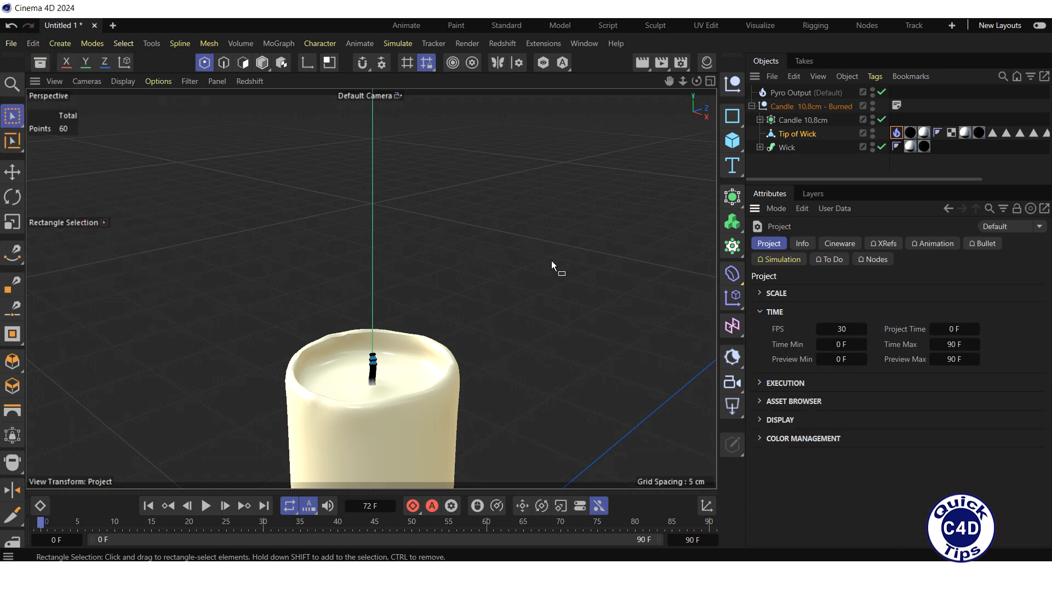
left_click(783, 260)
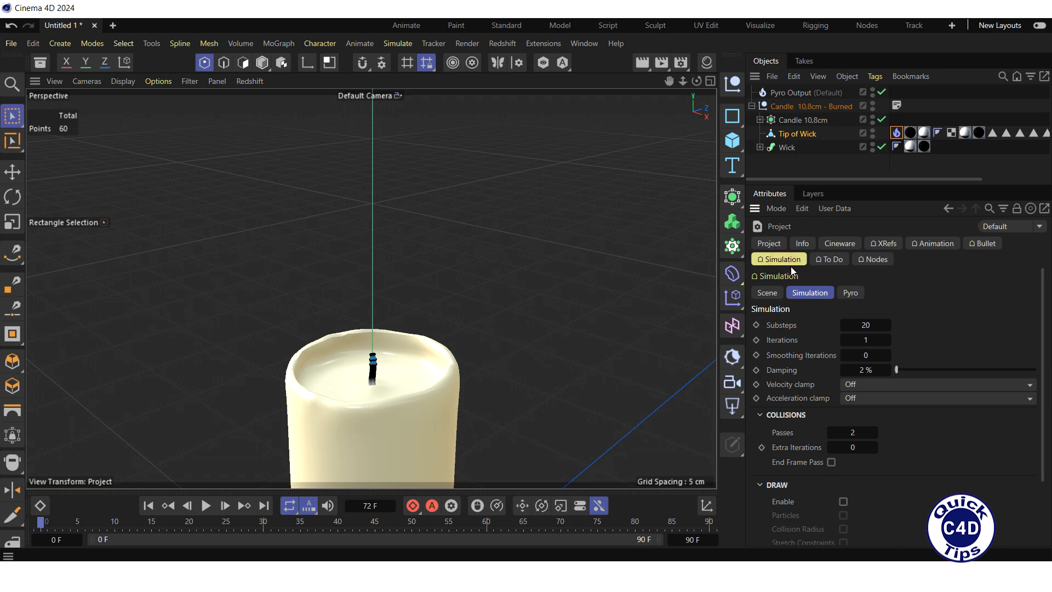
left_click(851, 293)
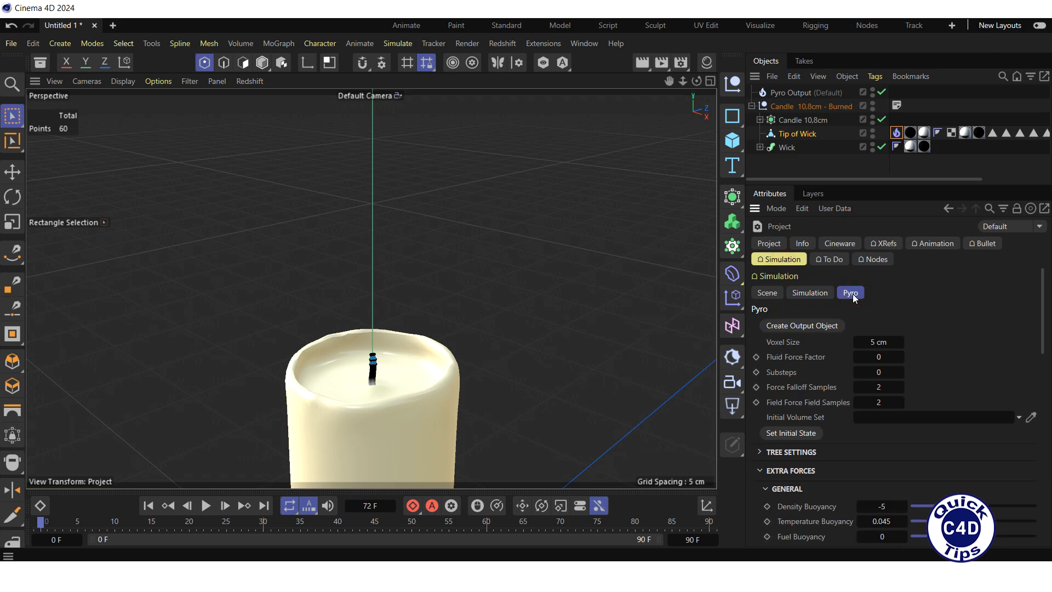
left_click(879, 342)
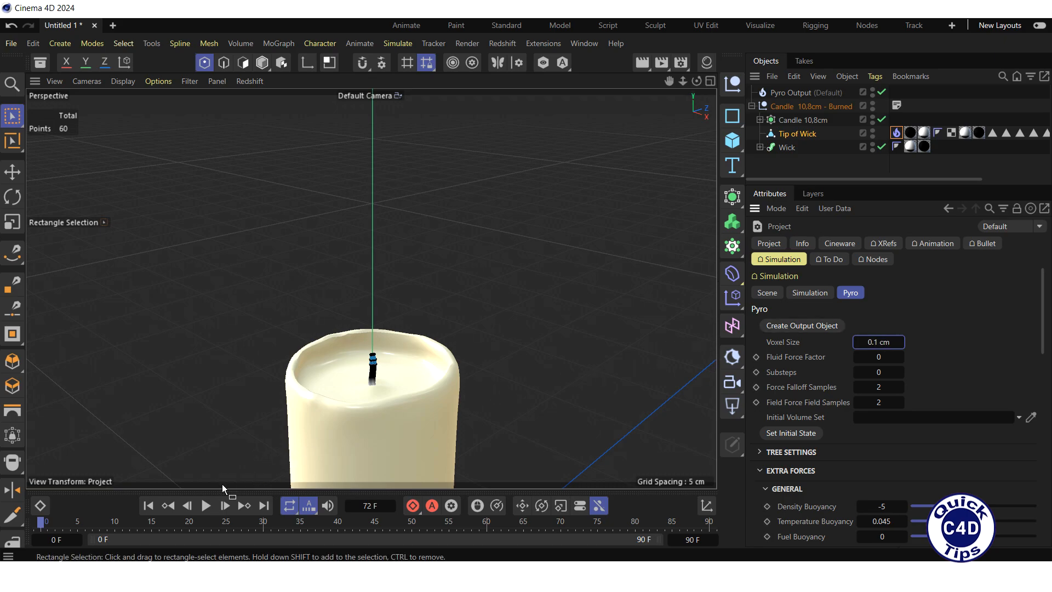
Step: Preview the flame with the smaller emitter thickness and voxel size, stop playback and return to the first frame
key("F8")
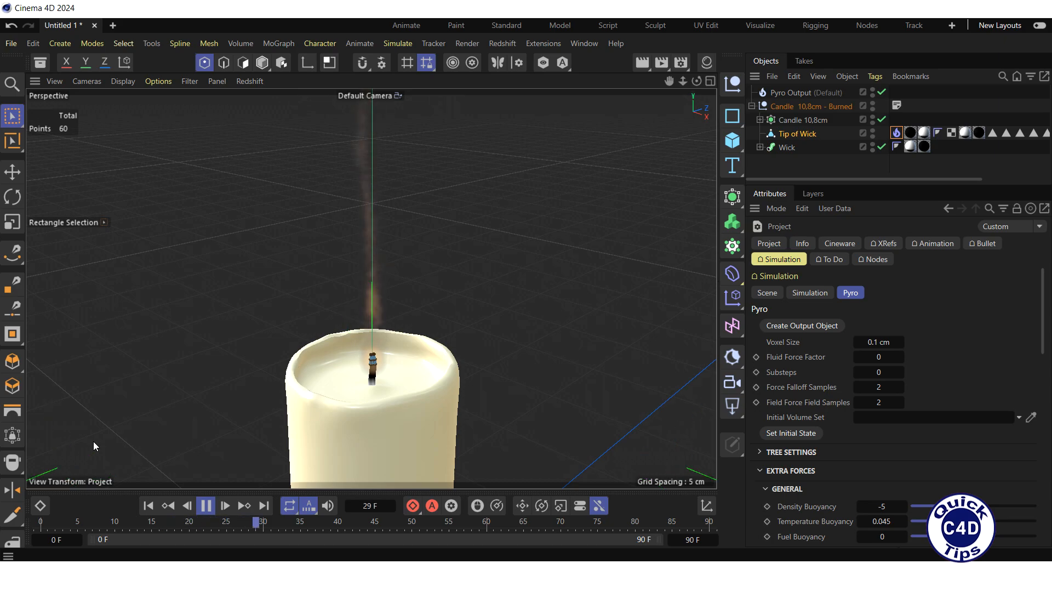
left_click(206, 505)
left_click(148, 505)
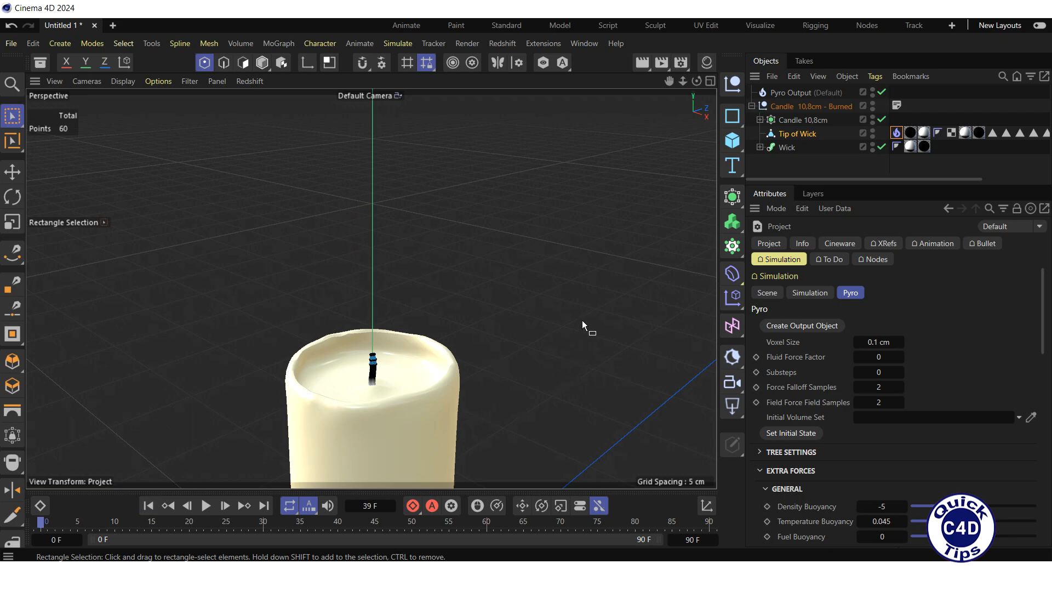
Step: Set the Temperature Buoyancy of the pyro simulation's general extra forces to 0.003 in the project settings
left_click_drag(1044, 316, 1046, 378)
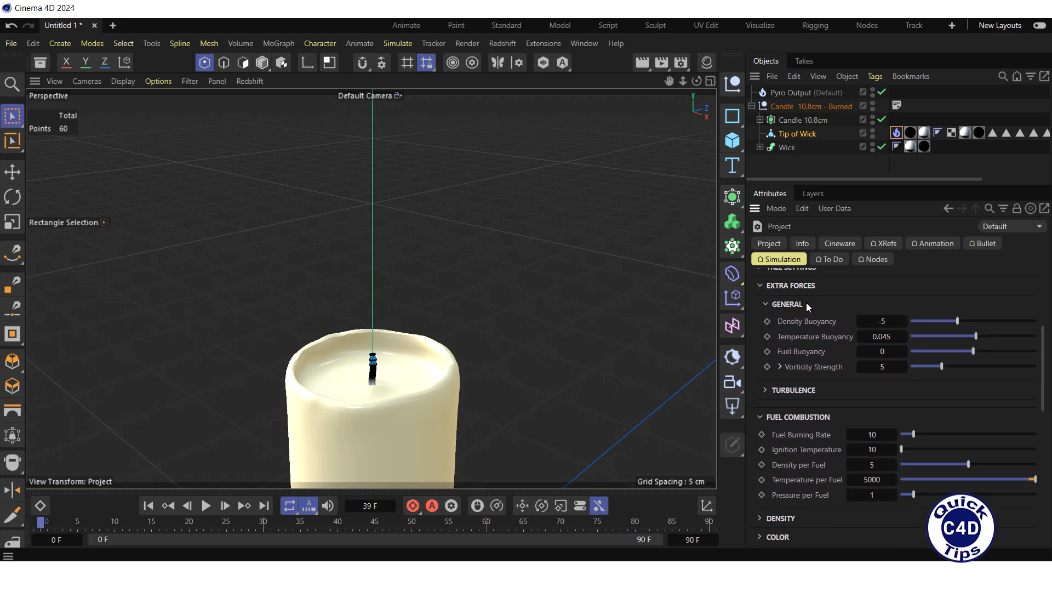
double_click(881, 336)
type("0.003")
key("Return")
Step: Set the turbulence Strength in the pyro simulation's extra forces to 1
left_click(763, 390)
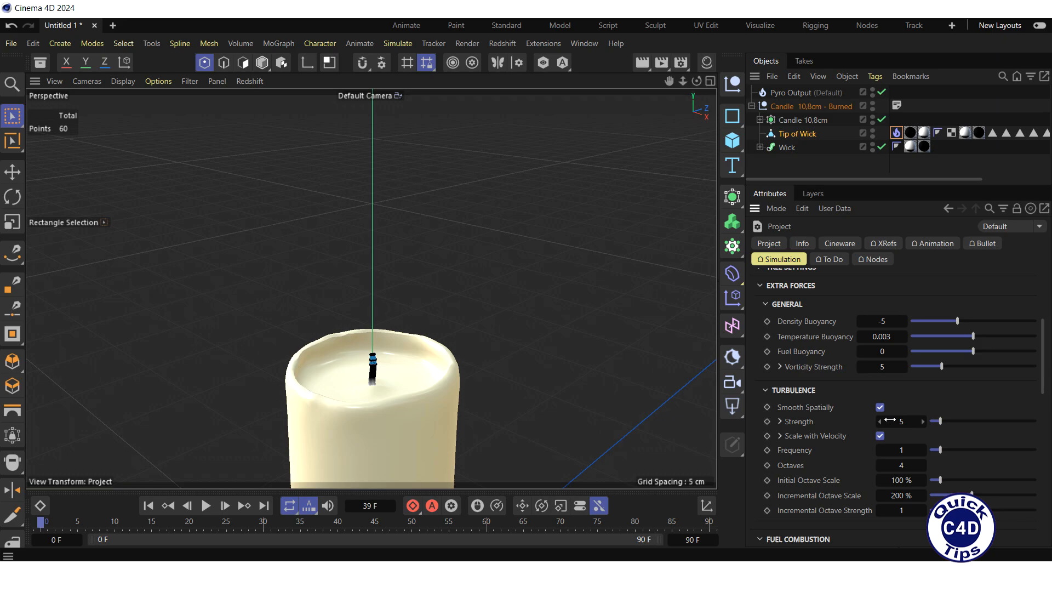
left_click(902, 422)
type("1")
key("Return")
Step: Set the pyro simulation's Relative Density Dissipation to 30 % in the project settings
left_click_drag(1042, 373, 1029, 451)
left_click(760, 342)
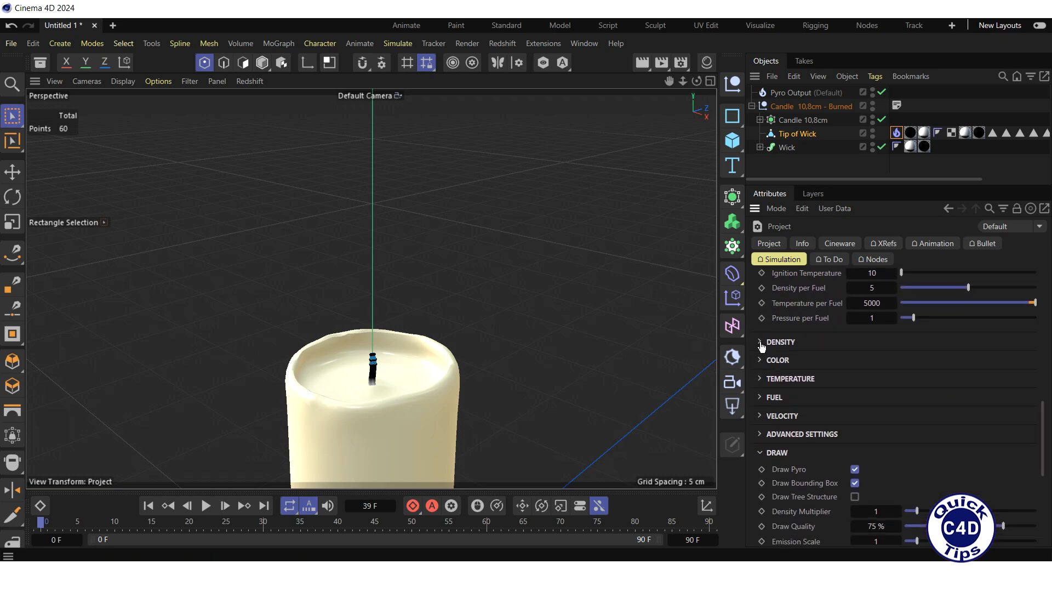
left_click(887, 359)
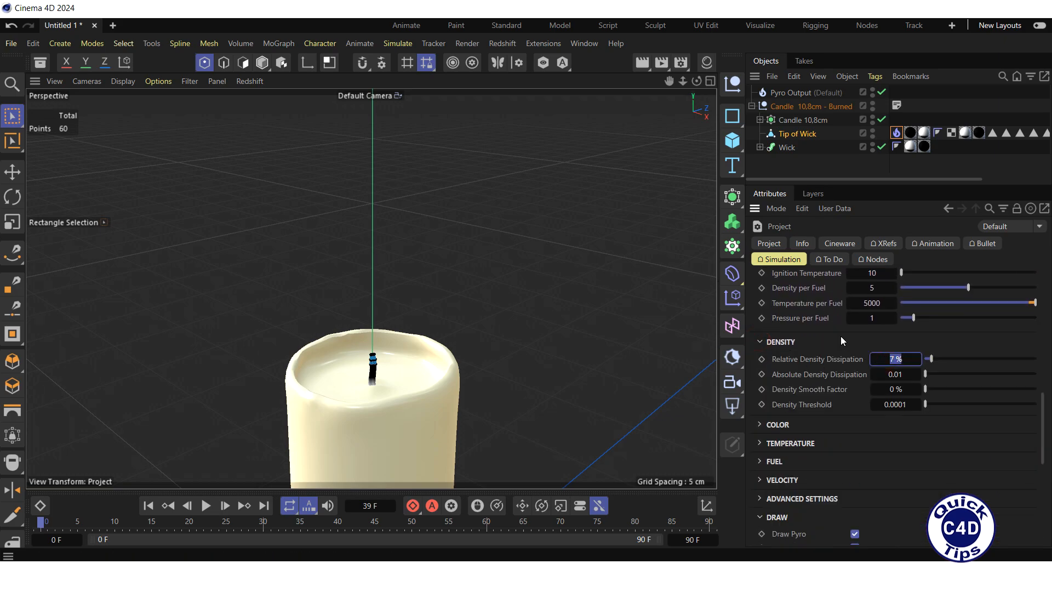
type("30")
key("Return")
Step: Set the Temperature Set value of the Tip of Wick's Pyro Emitter to 8000
left_click(896, 133)
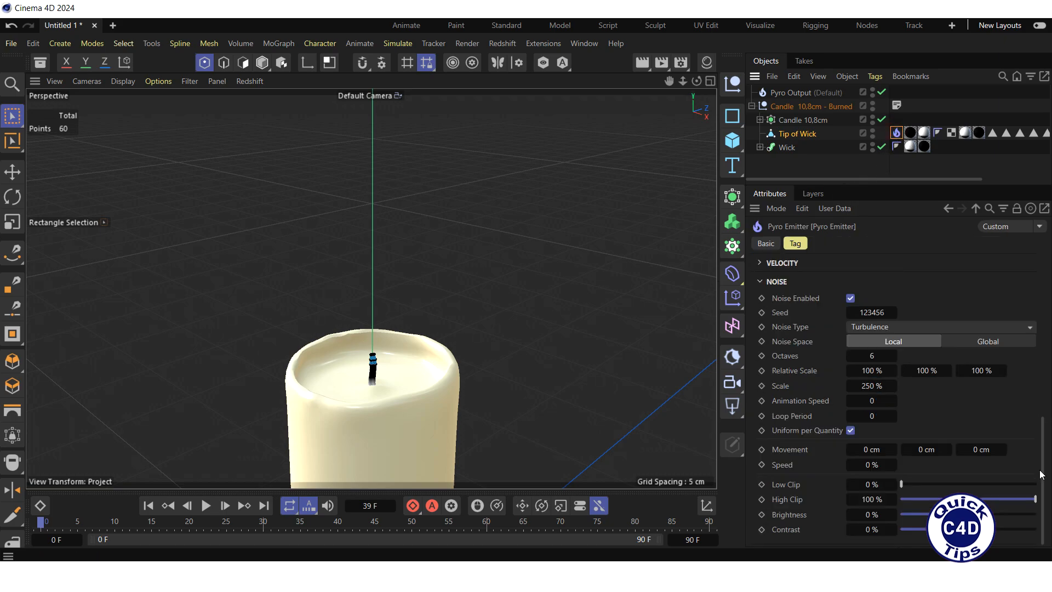
left_click_drag(1045, 476, 1050, 384)
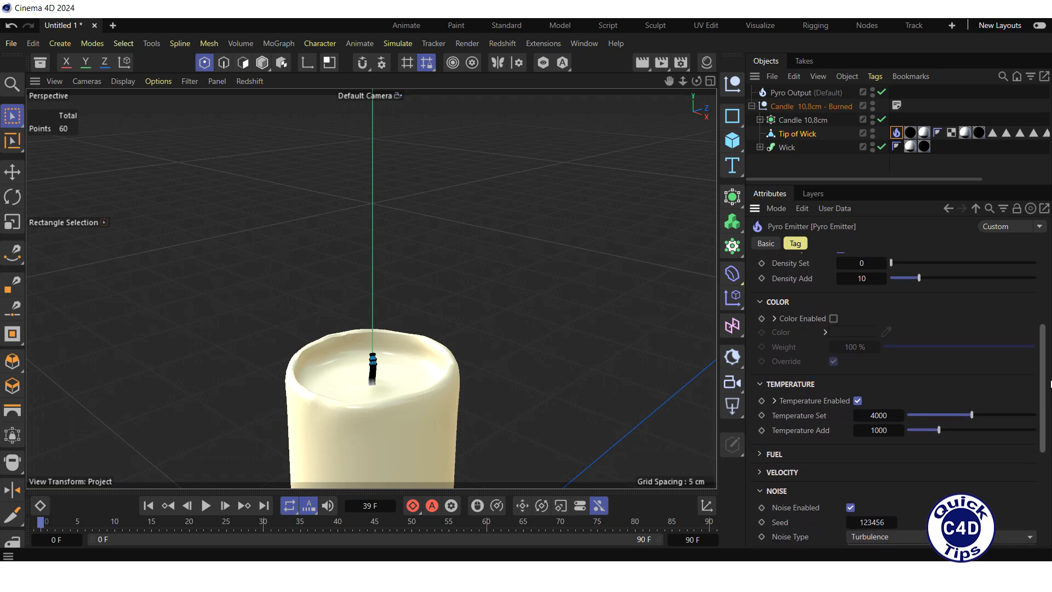
double_click(873, 418)
type("800")
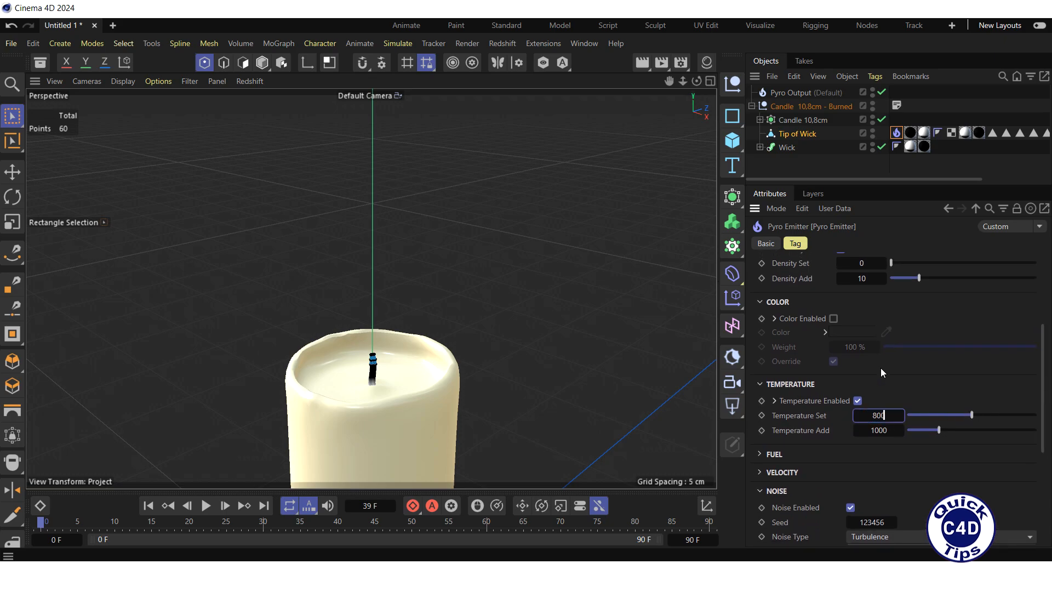
type("0")
key("Return")
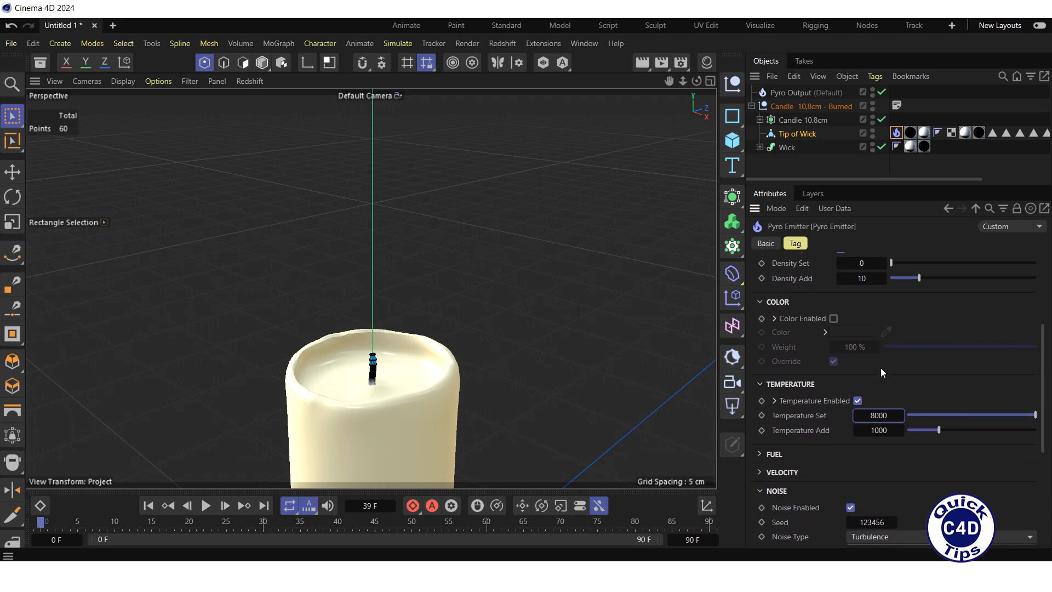
Step: Play the pyro simulation to preview the flame with the adjusted buoyancy, turbulence, density dissipation and emitter temperature
left_click(206, 506)
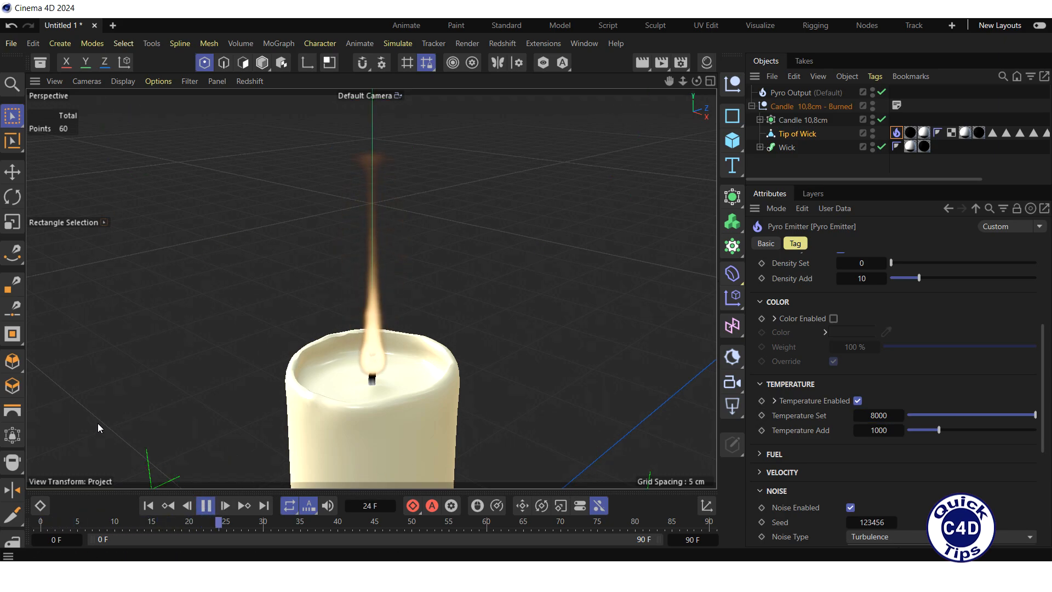